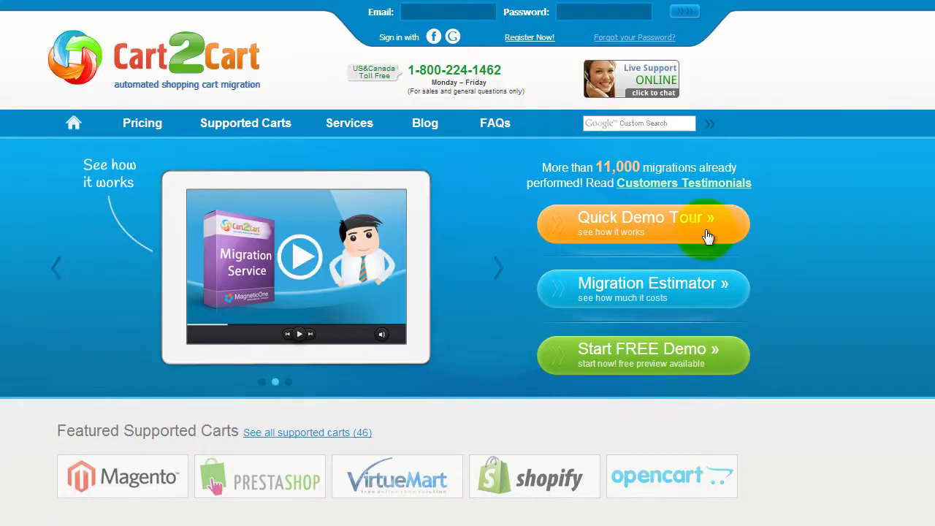
# Open the Register New Account page from the Cart2Cart homepage
pyautogui.click(537, 38)
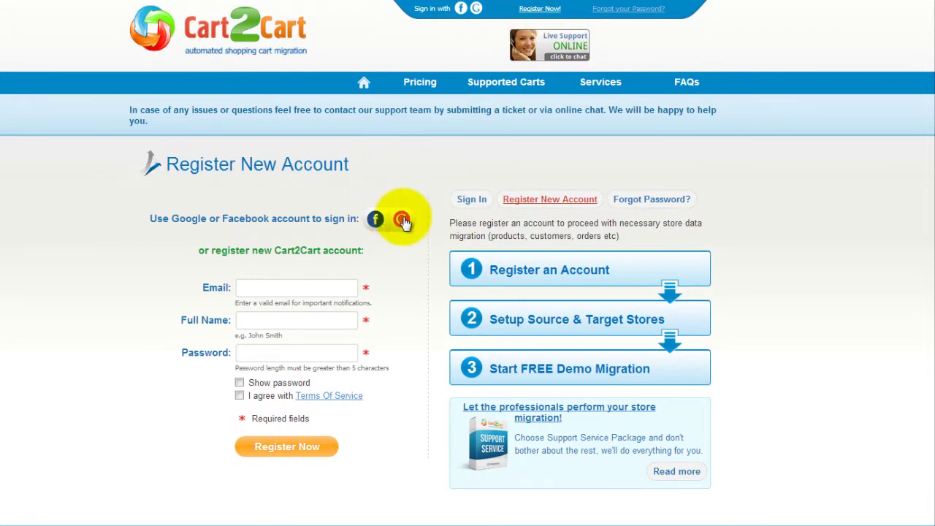
# Register with the account email, full name and password, accepting the Terms Of Service
pyautogui.click(340, 287)
pyautogui.write('your')
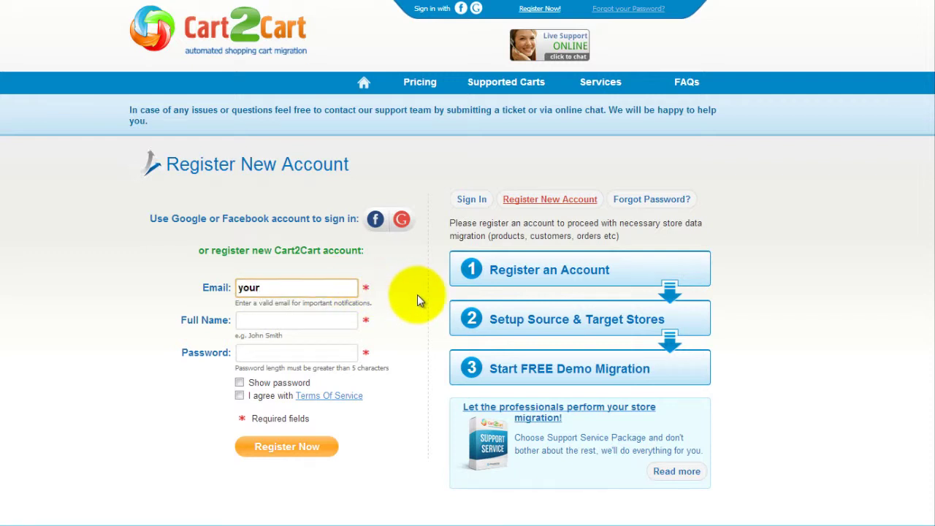
pyautogui.write('@email.com')
pyautogui.press('Tab')
pyautogui.write('Joh')
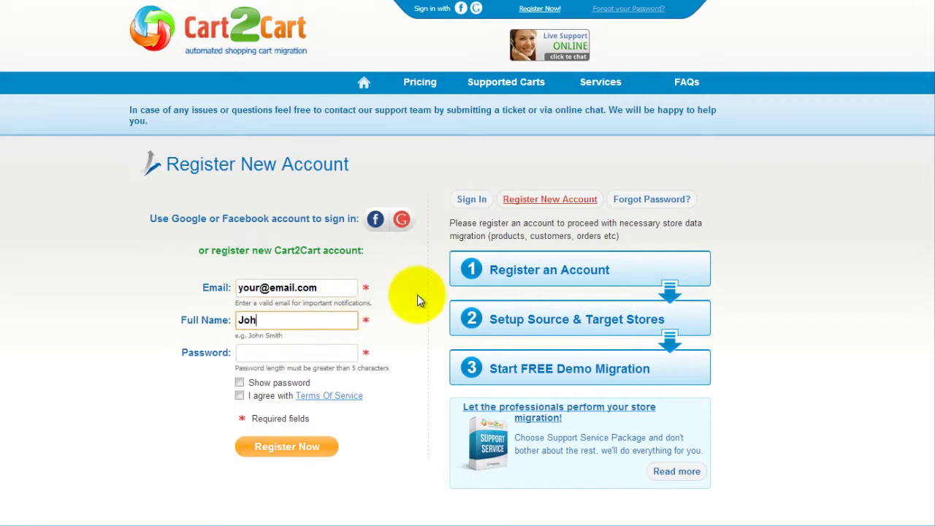
pyautogui.write('n Smith')
pyautogui.press('Tab')
pyautogui.write('123456')
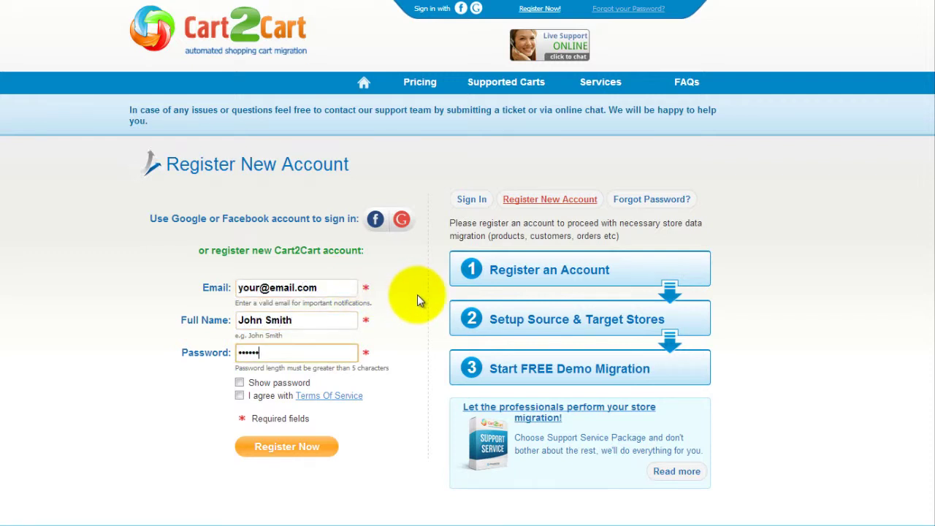
pyautogui.write('789012345')
pyautogui.click(239, 397)
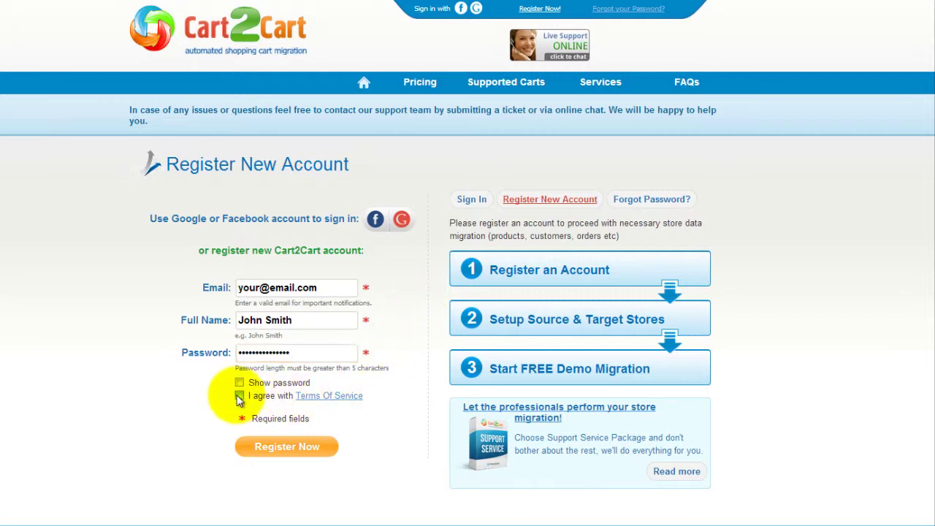
pyautogui.click(286, 447)
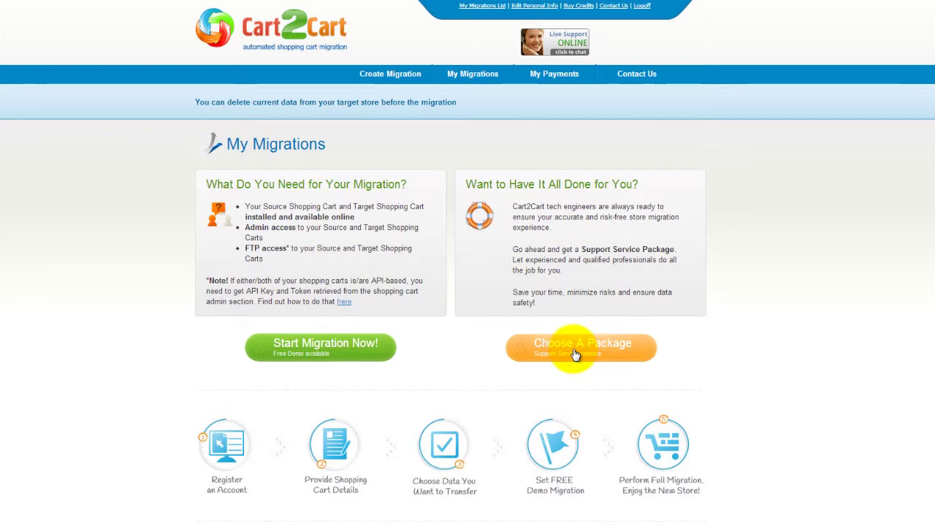
# Start a new migration from My Migrations to reach Source Cart Setup
pyautogui.click(352, 359)
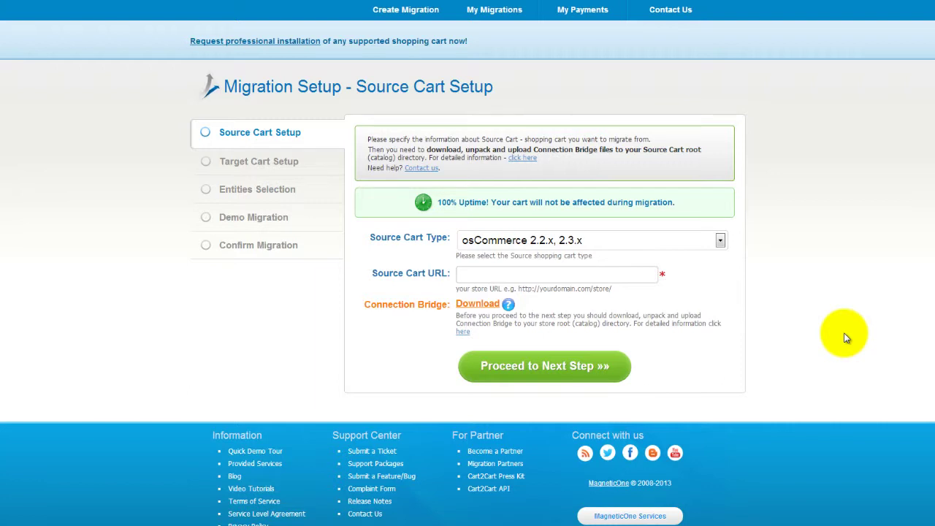
# Choose Shopify as the source cart type with source URL yourshopifystore.com
pyautogui.click(720, 240)
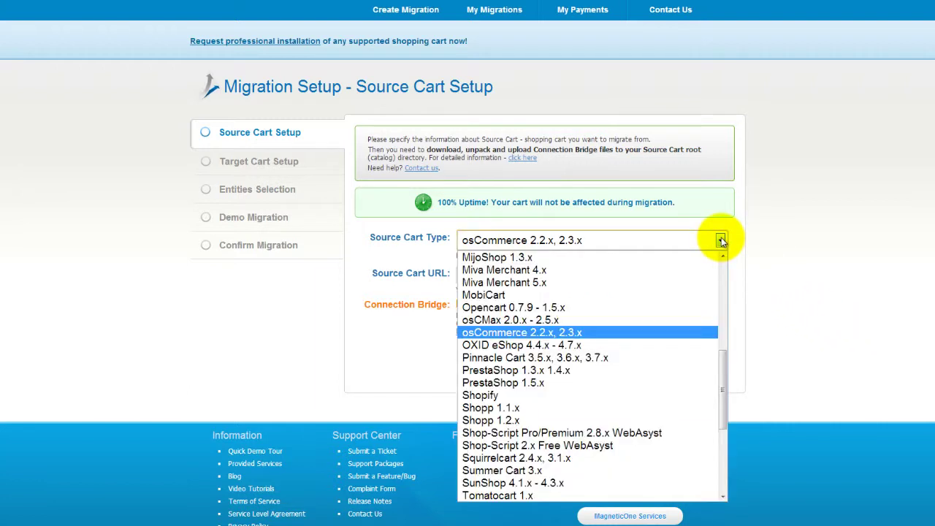
pyautogui.click(693, 395)
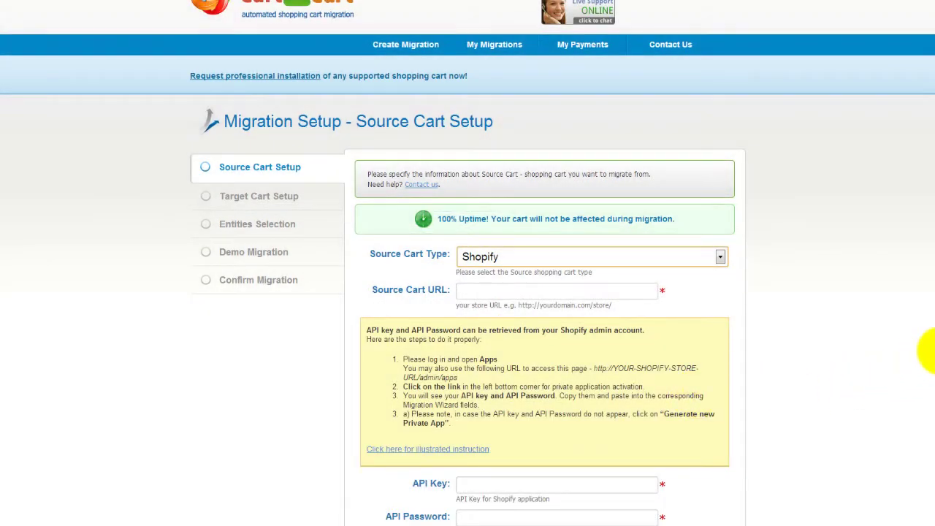
pyautogui.scroll(-1, 927, 380)
pyautogui.scroll(-1, 933, 410)
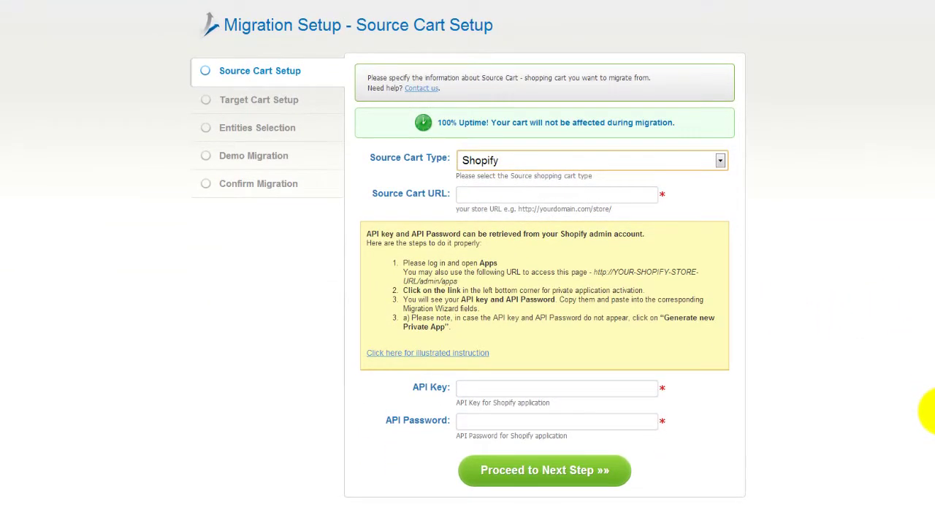
pyautogui.click(541, 193)
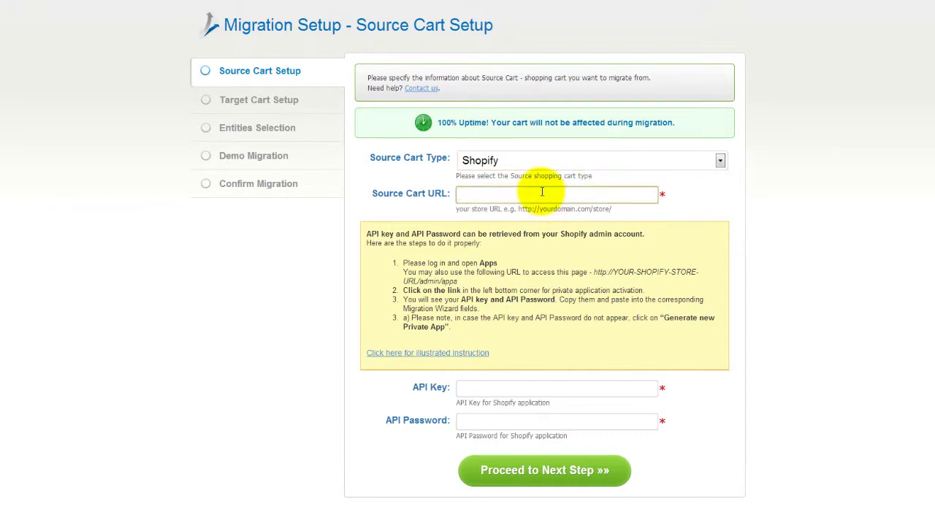
pyautogui.write('yourshopifystore.com')
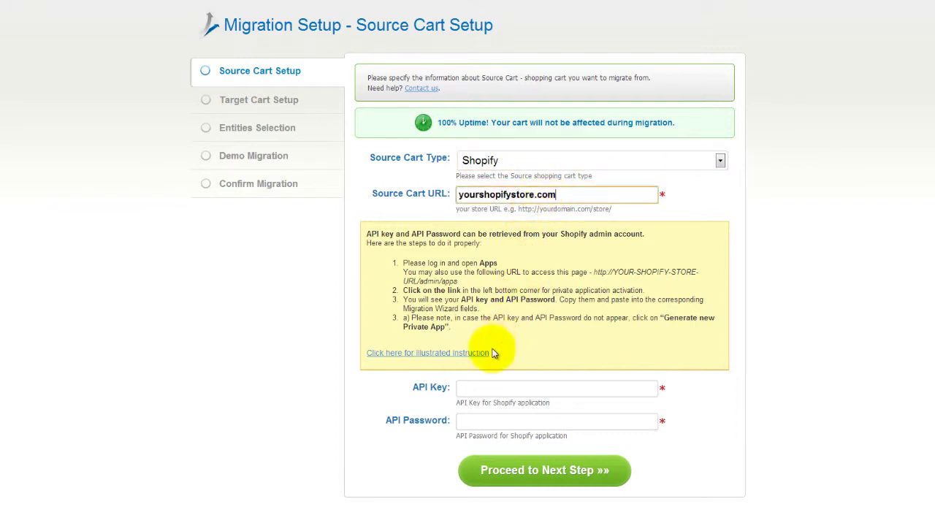
pyautogui.click(468, 387)
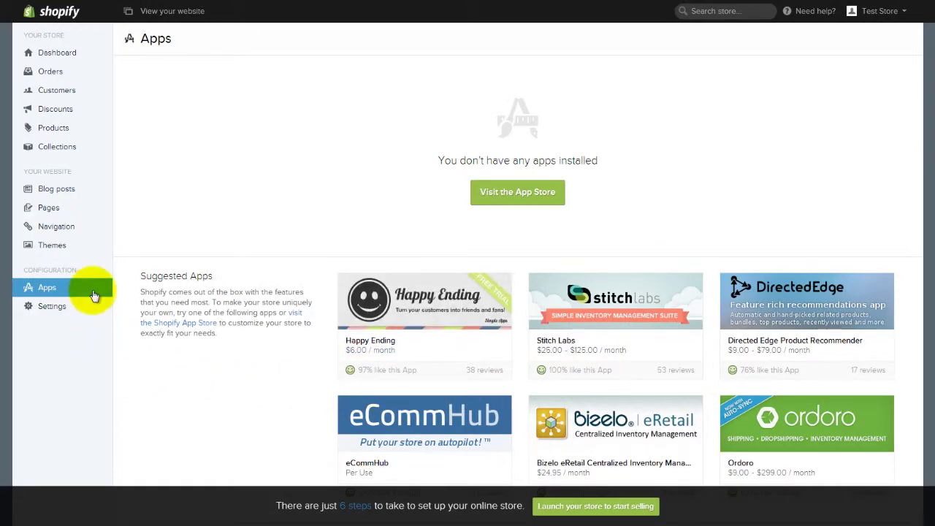
# Copy the Shopify private app's API key into Cart2Cart's API Key field
pyautogui.scroll(-2, 226, 351)
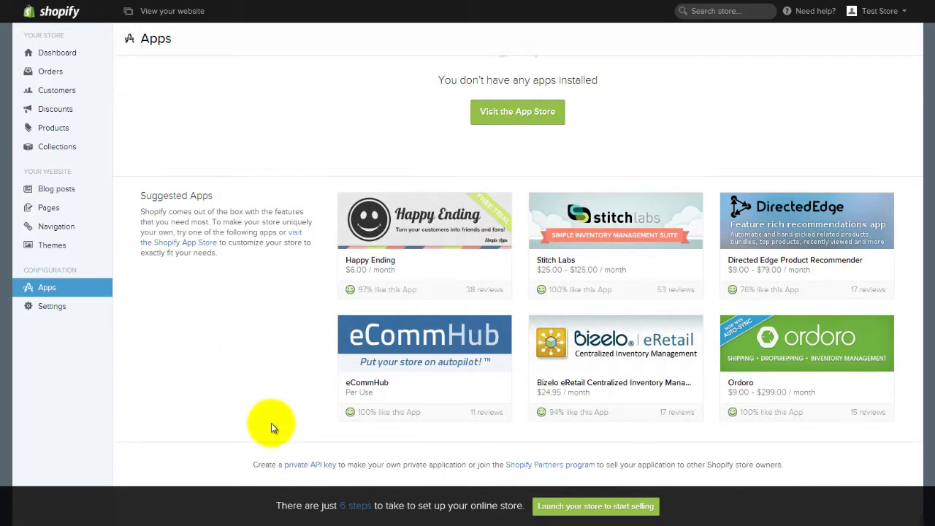
pyautogui.click(295, 465)
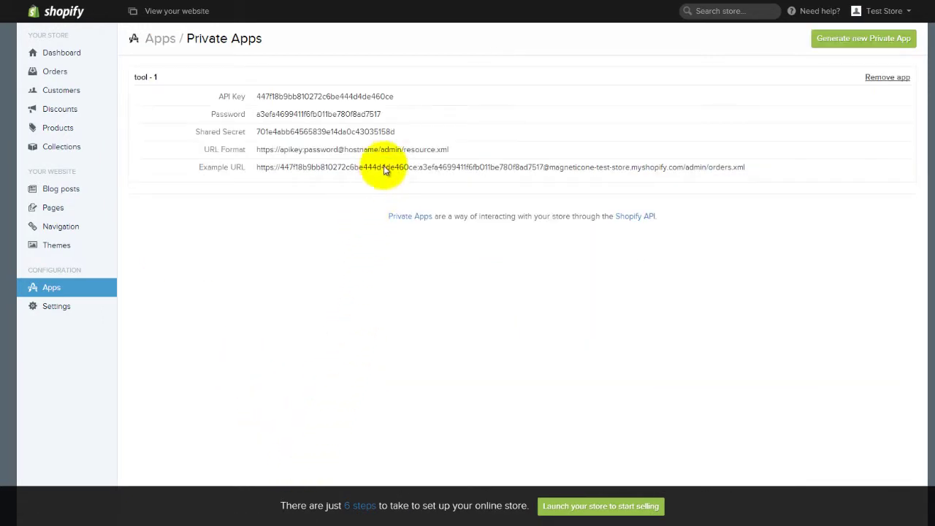
pyautogui.moveTo(395, 96); pyautogui.dragTo(256, 95)
pyautogui.hotkey('ctrl', 'c')
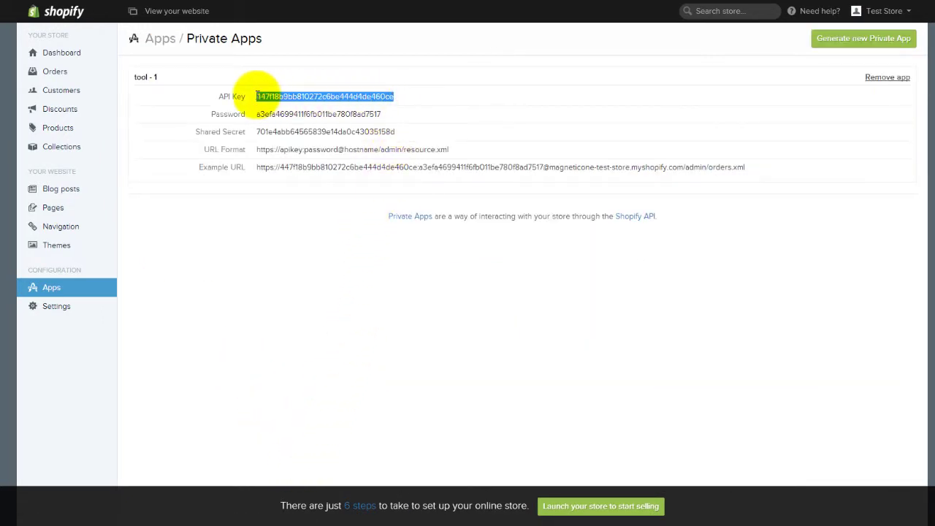
pyautogui.hotkey('ctrl', 'Tab')
pyautogui.click(461, 387)
pyautogui.hotkey('ctrl', 'v')
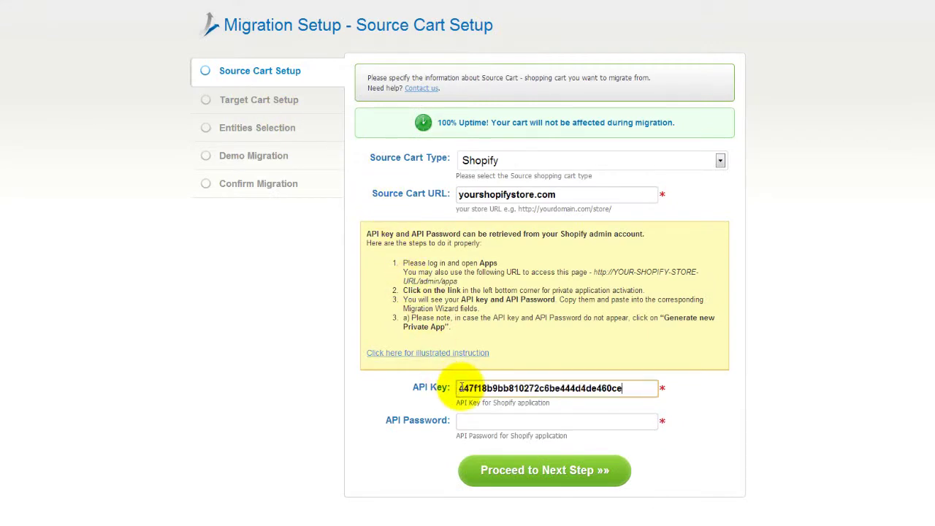
# Copy the private app's password into Cart2Cart's API Password field
pyautogui.click(463, 421)
pyautogui.hotkey('ctrl', 'Tab')
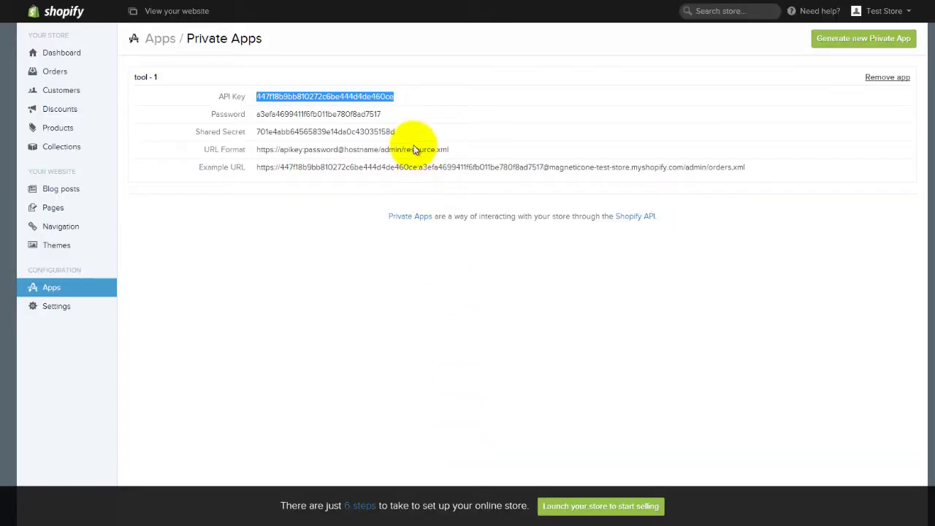
pyautogui.moveTo(382, 114); pyautogui.dragTo(257, 117)
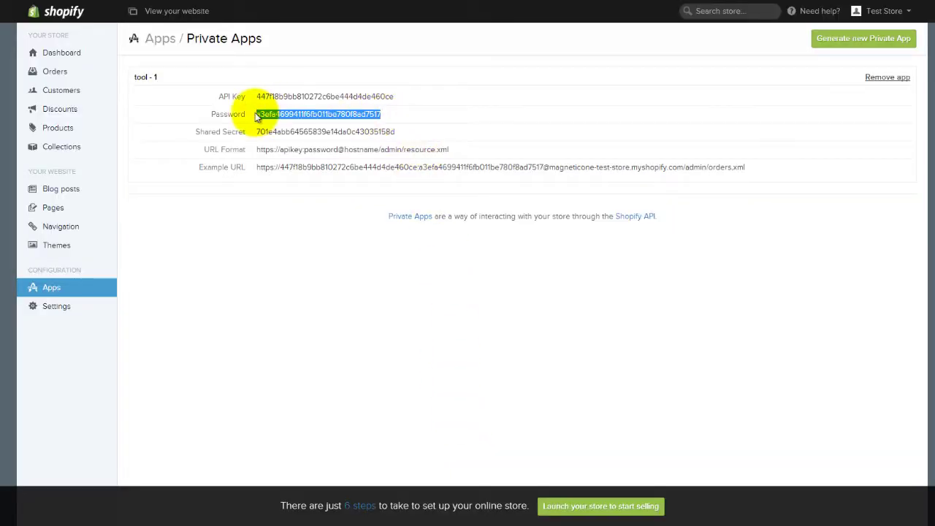
pyautogui.hotkey('ctrl', 'c')
pyautogui.hotkey('ctrl', 'Tab')
pyautogui.click(465, 421)
pyautogui.hotkey('ctrl', 'v')
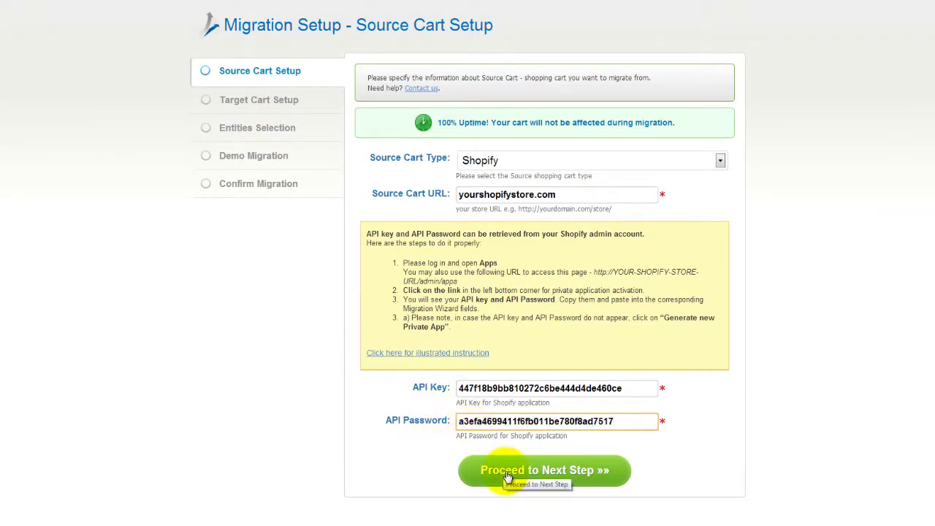
pyautogui.click(508, 474)
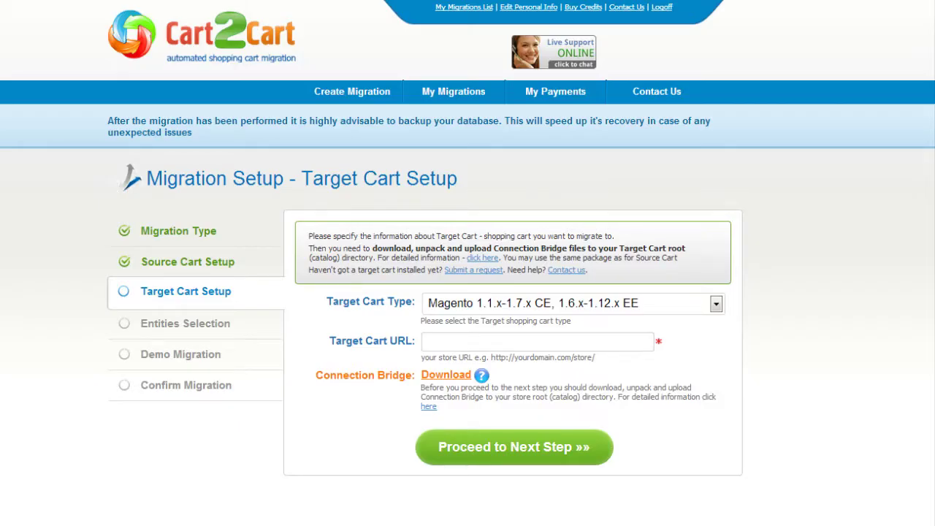
pyautogui.click(716, 303)
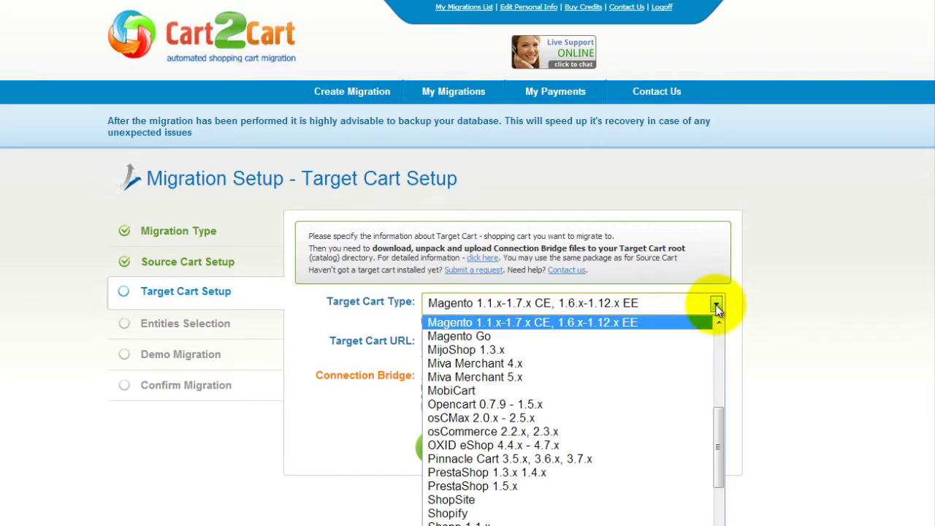
pyautogui.scroll(-2, 718, 397)
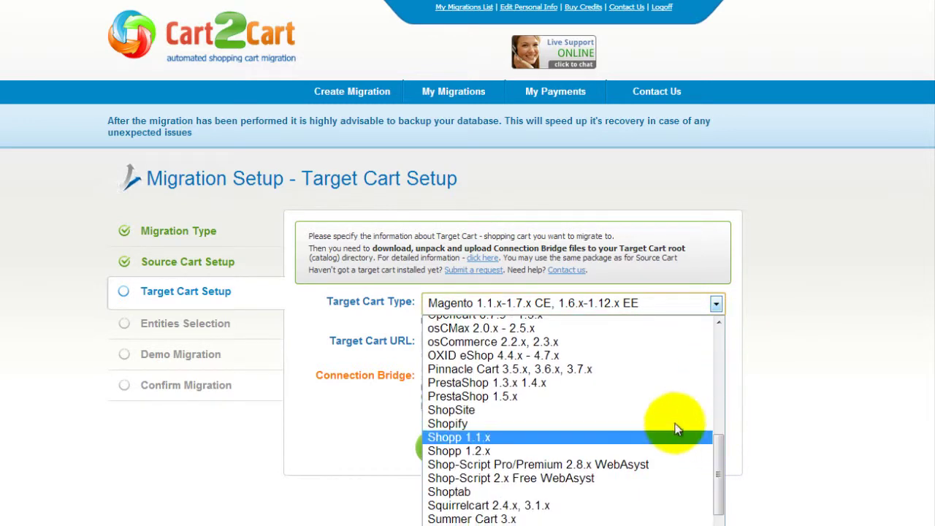
pyautogui.click(648, 396)
pyautogui.click(637, 342)
pyautogui.write('www.')
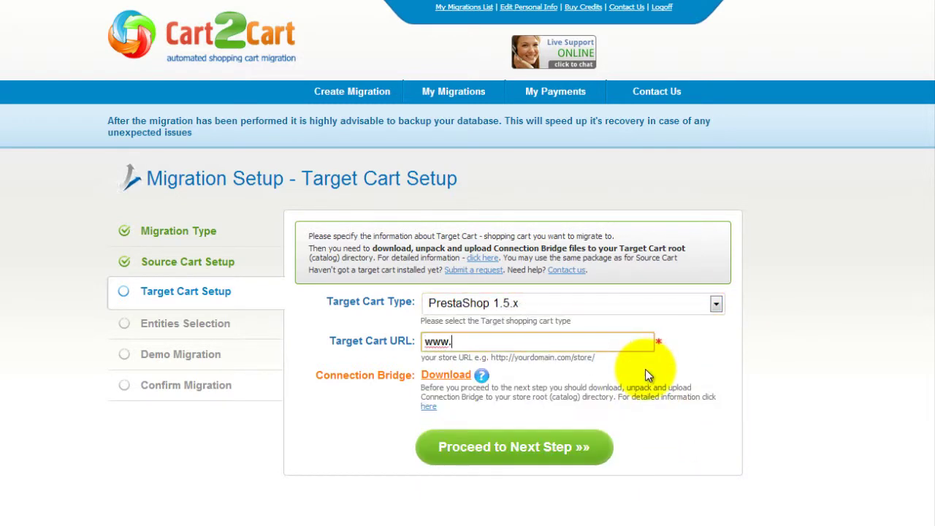
pyautogui.write('your-target-prestashop-s')
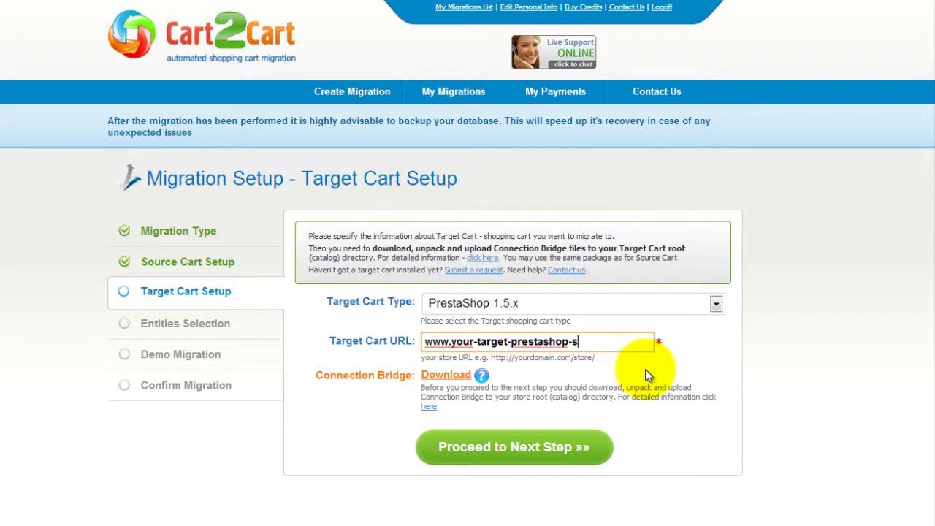
pyautogui.write('tore.com')
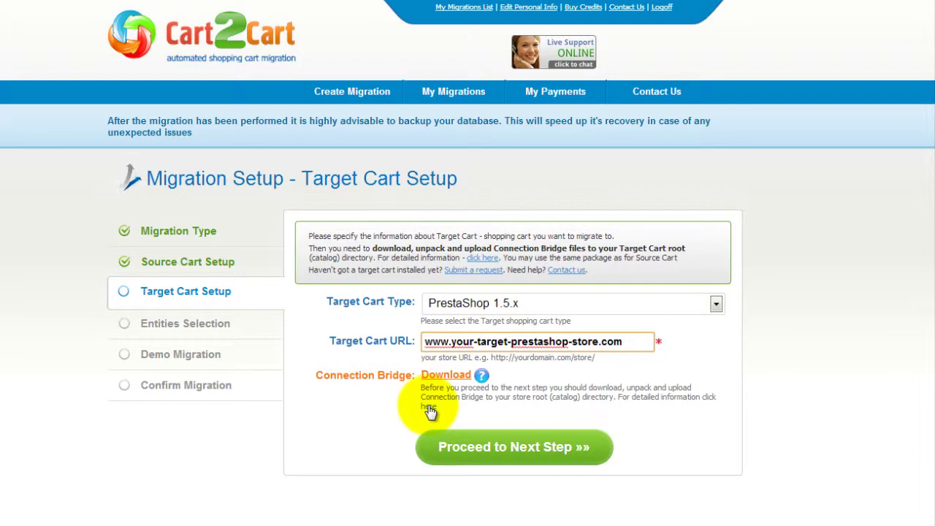
# View the Connection Bridge help, then proceed from Target Cart Setup to Entities Selection
pyautogui.click(429, 406)
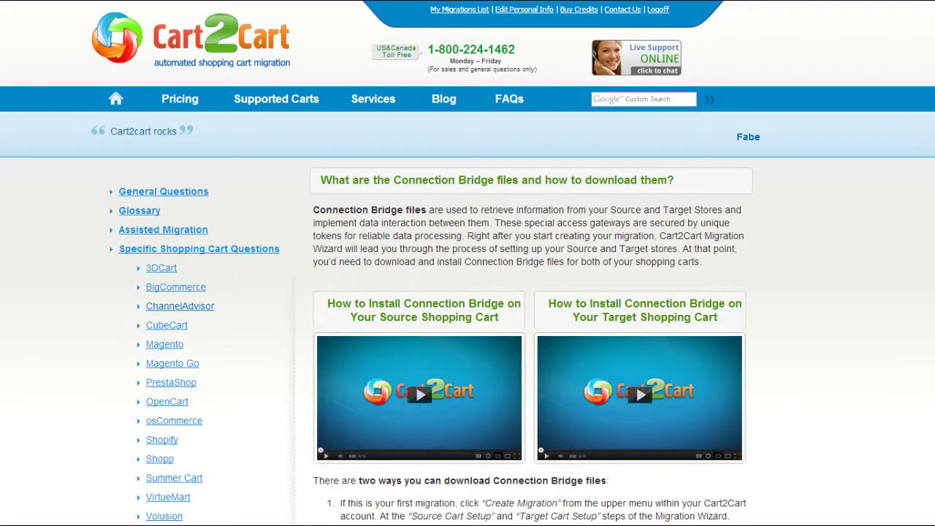
pyautogui.scroll(-3, 467, 293)
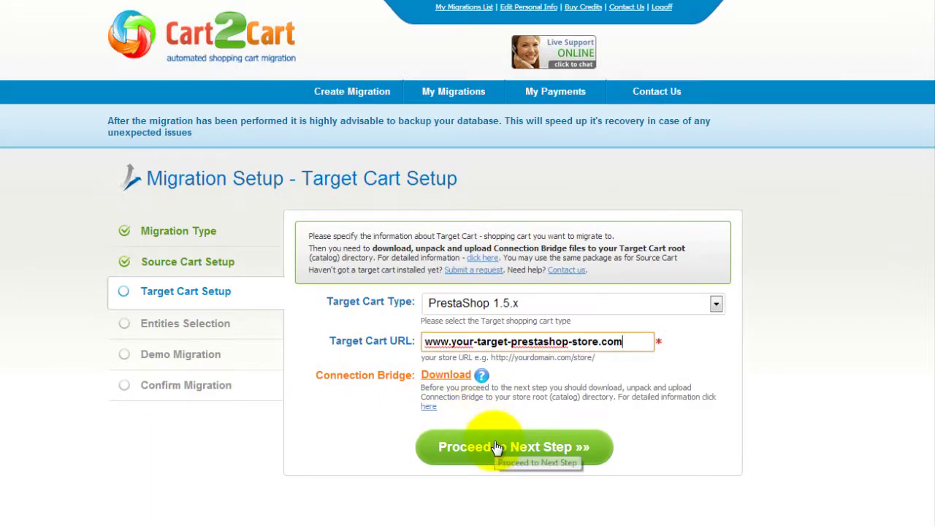
pyautogui.click(460, 438)
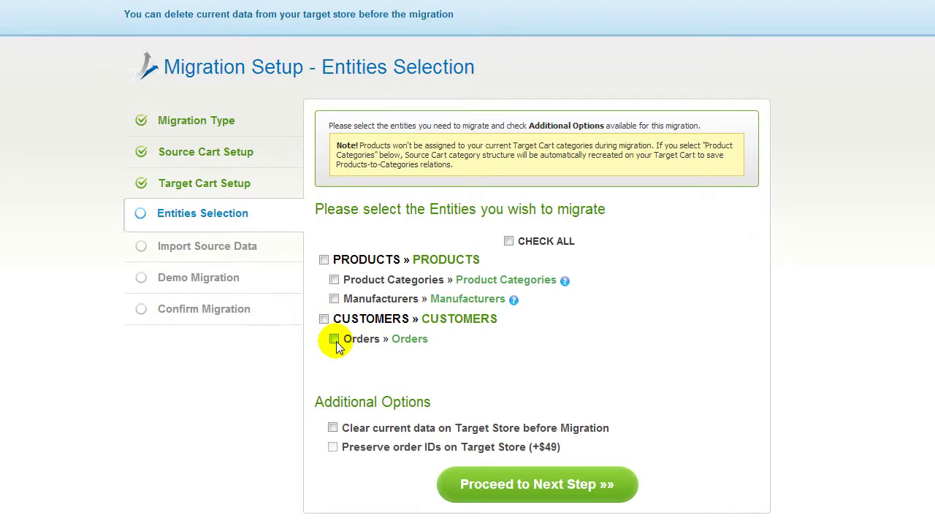
# Select all entities with CHECK ALL and proceed to Import Source Data
pyautogui.click(509, 242)
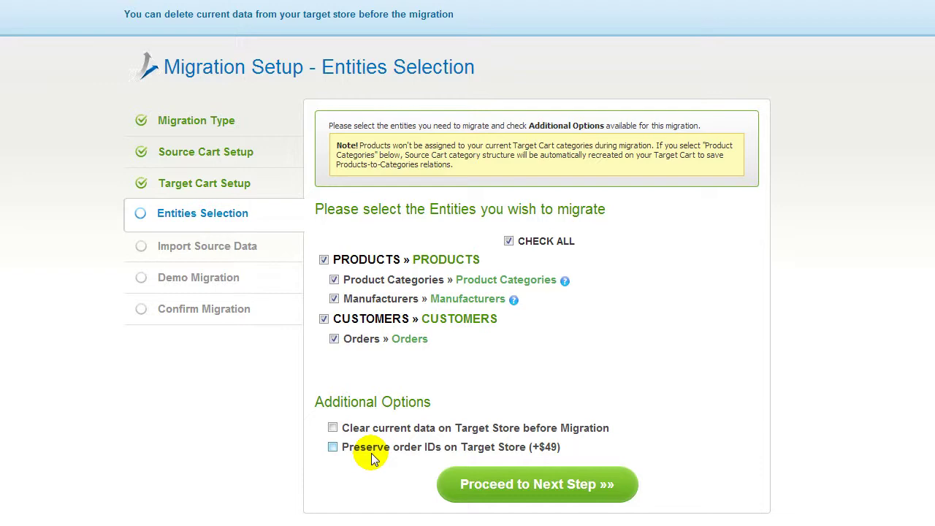
pyautogui.click(539, 486)
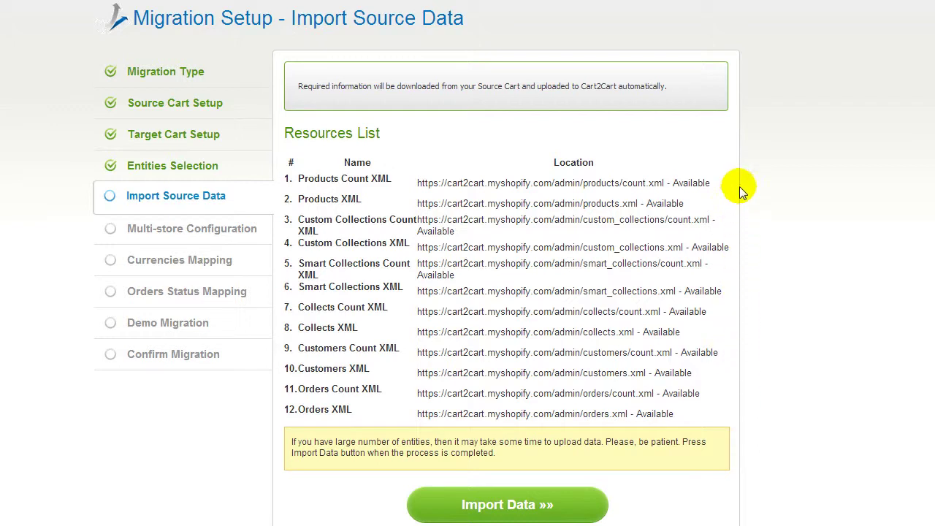
# Import the Shopify data and map Default Store to the Default/Default target store
pyautogui.click(518, 504)
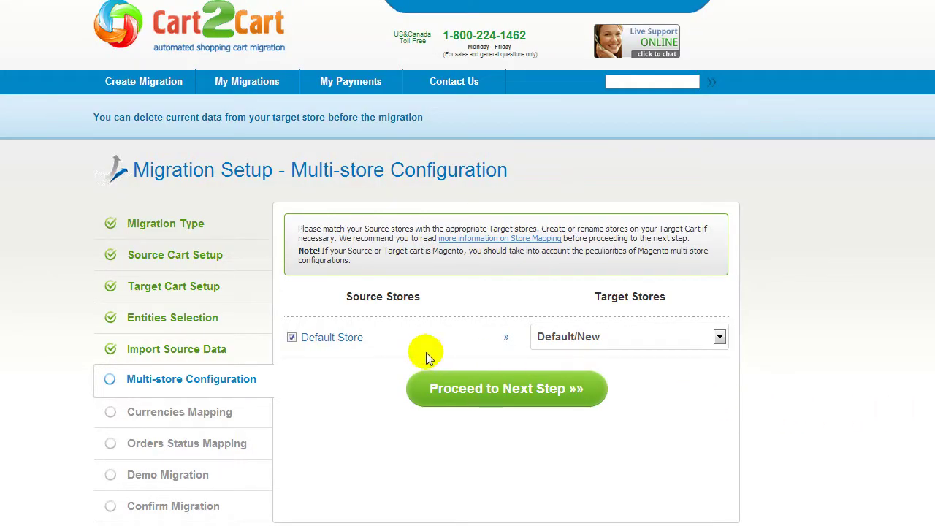
pyautogui.click(636, 339)
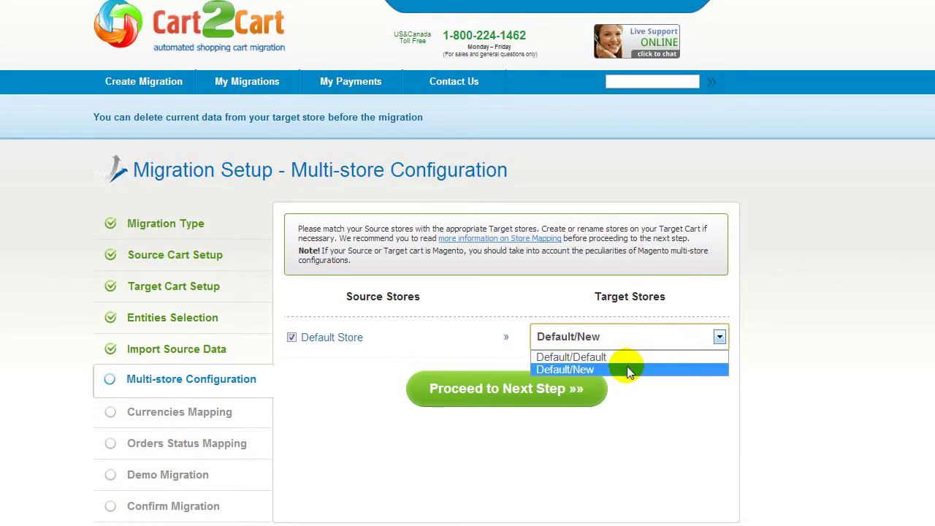
pyautogui.click(639, 389)
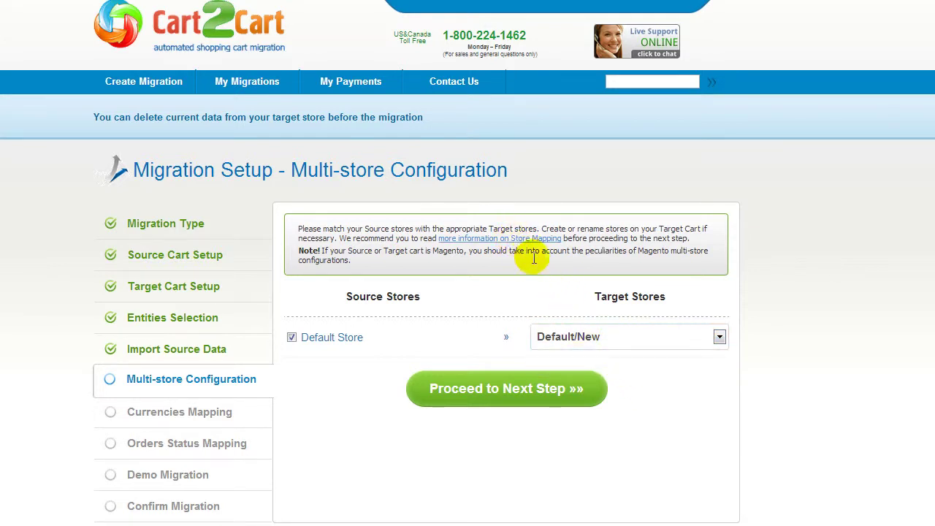
pyautogui.click(566, 336)
pyautogui.click(577, 358)
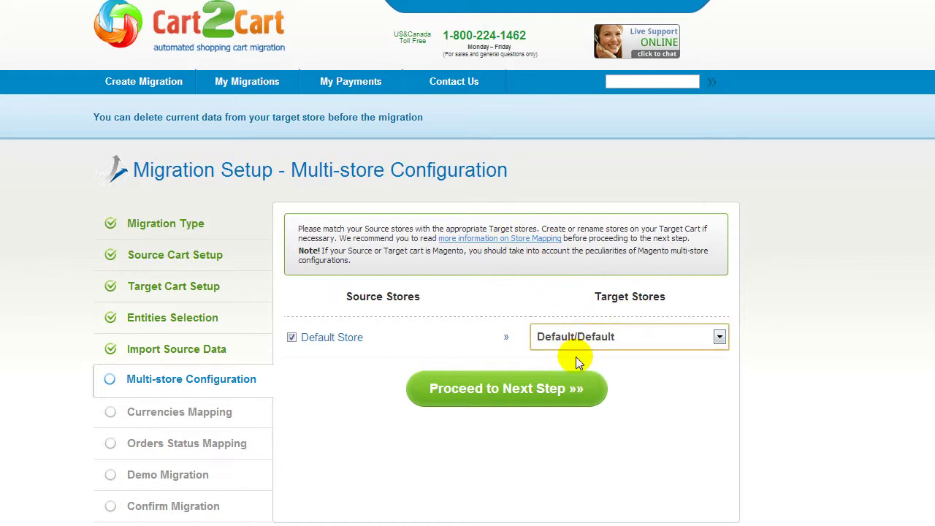
pyautogui.click(509, 390)
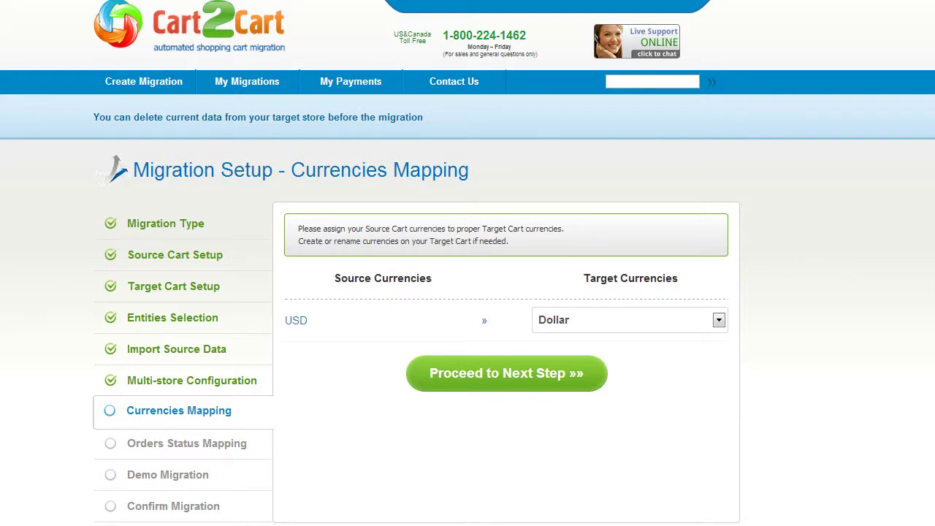
# Keep USD mapped to Dollar and continue to order status mapping
pyautogui.click(717, 321)
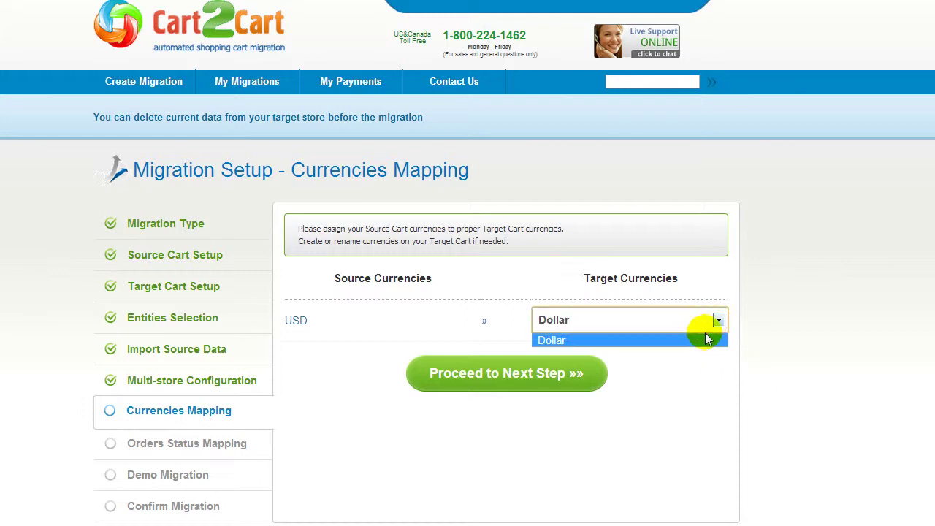
pyautogui.click(709, 320)
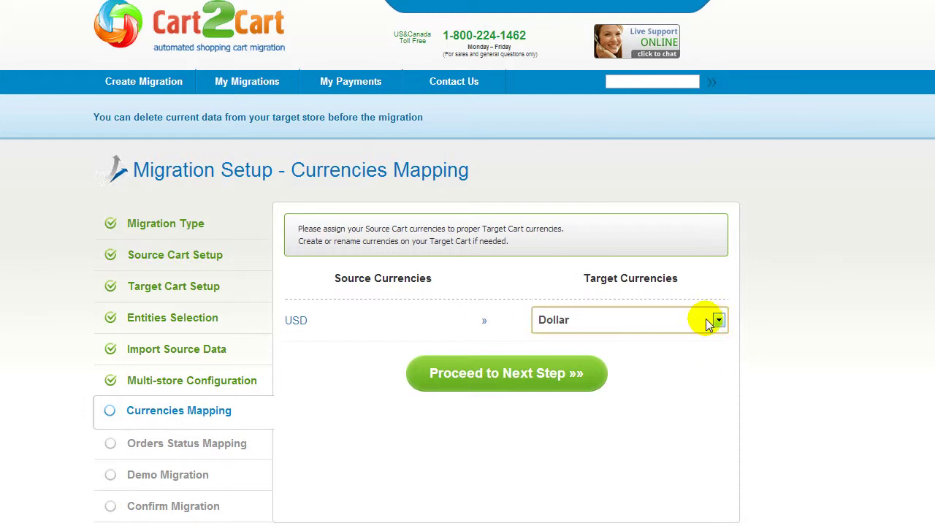
pyautogui.click(512, 369)
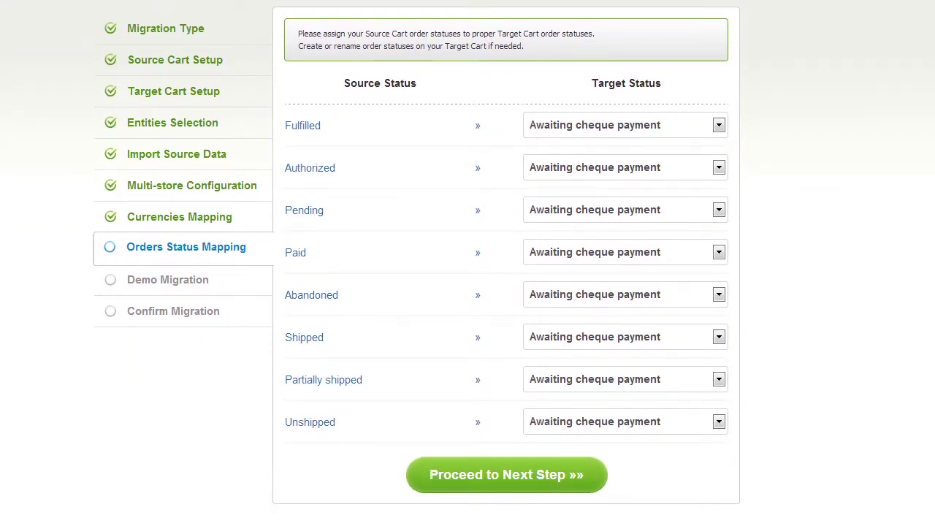
# Map Fulfilled to Shipped, Authorized to Payment accepted, and Pending to Refund
pyautogui.click(710, 124)
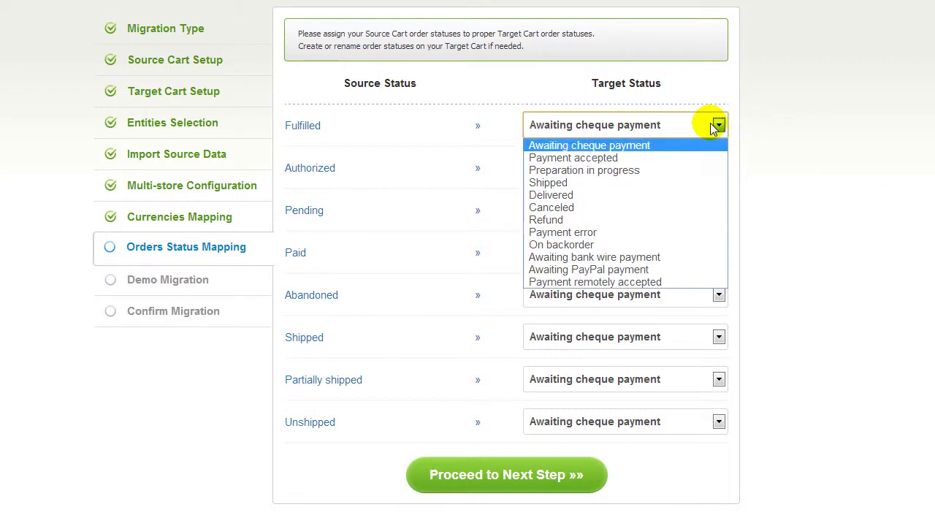
pyautogui.click(673, 177)
pyautogui.click(664, 179)
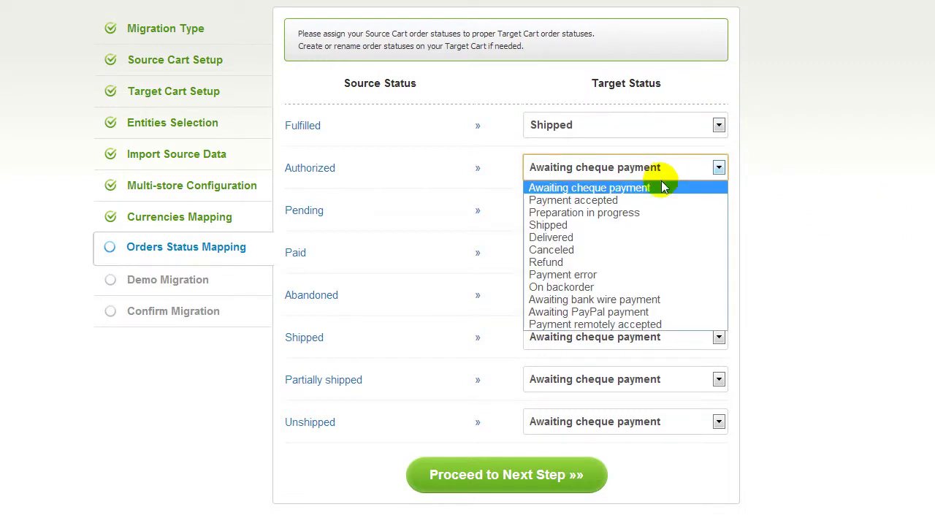
pyautogui.click(656, 201)
pyautogui.click(655, 211)
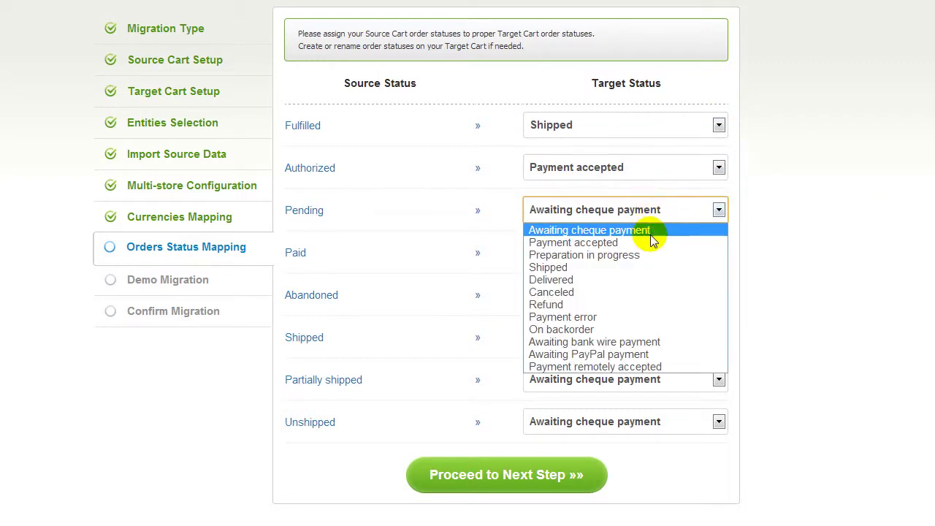
pyautogui.click(628, 302)
pyautogui.click(477, 477)
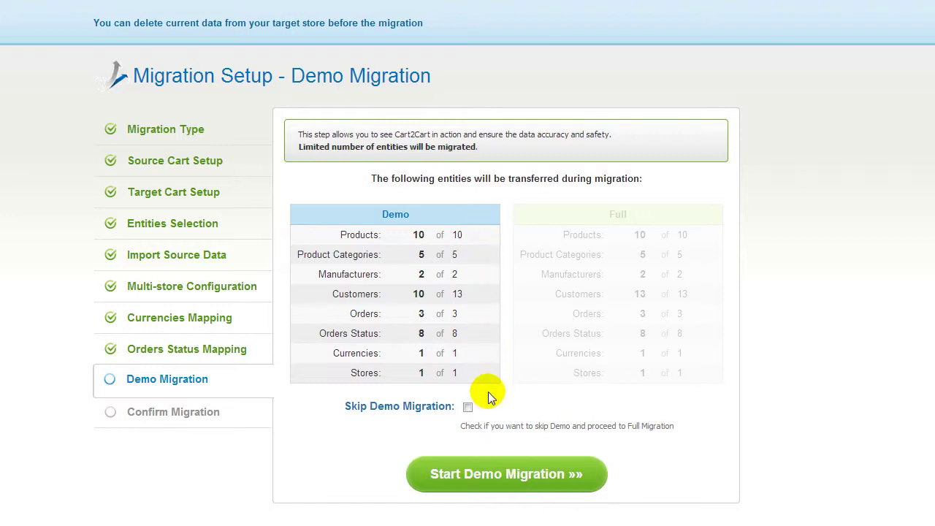
# Keep the demo migration enabled and run it, migrating 10 products, 10 of 13 customers and 3 orders
pyautogui.click(468, 407)
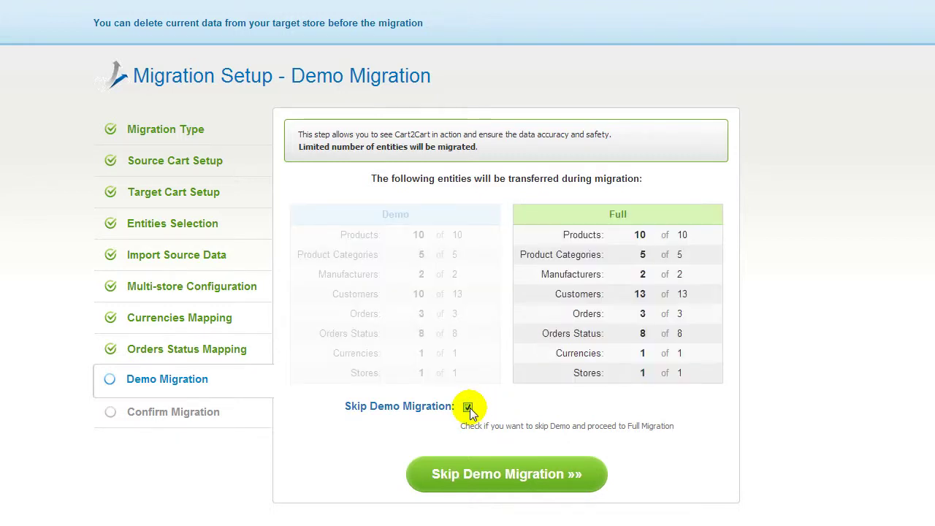
pyautogui.click(467, 407)
pyautogui.click(497, 475)
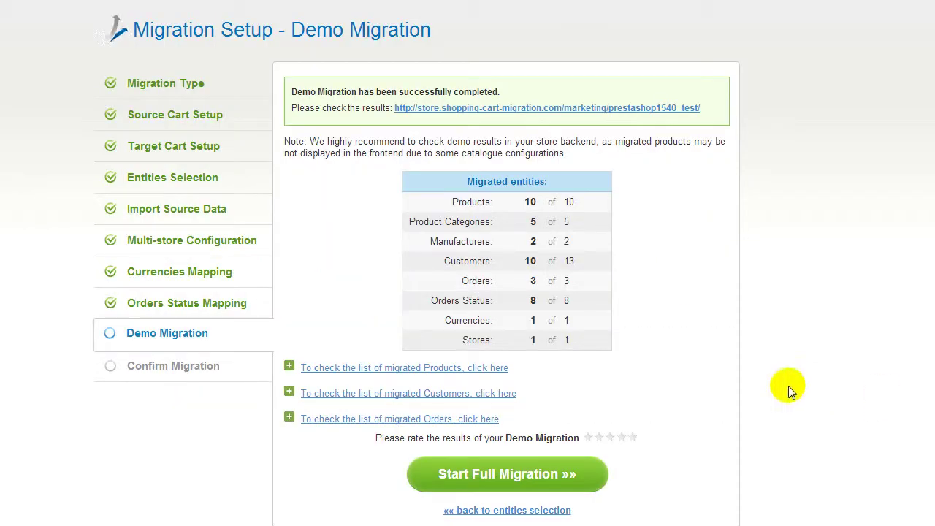
# Expand the migrated Products list to review the demo results
pyautogui.click(501, 368)
pyautogui.scroll(-1, 686, 369)
pyautogui.moveTo(721, 365); pyautogui.dragTo(735, 426)
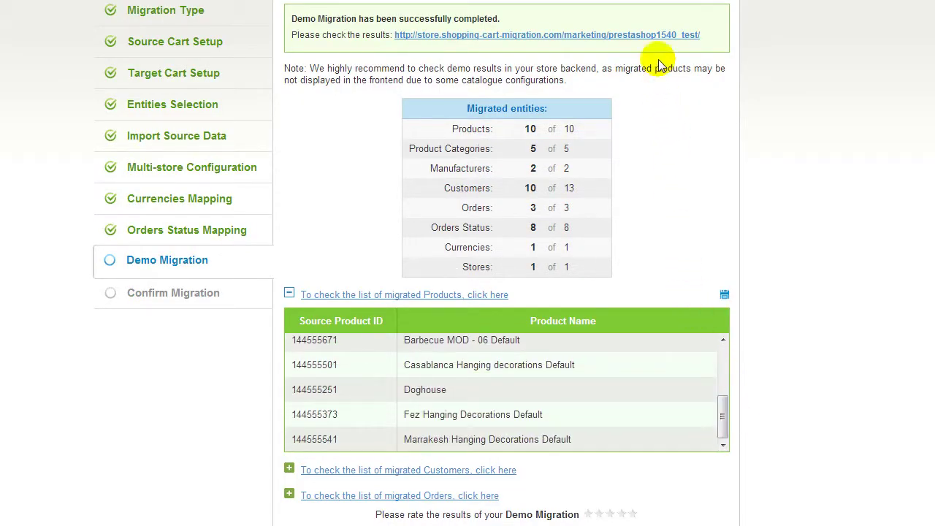
# Browse a demo category in the PrestaShop store, rate the demo five stars, and proceed to full migration
pyautogui.click(653, 35)
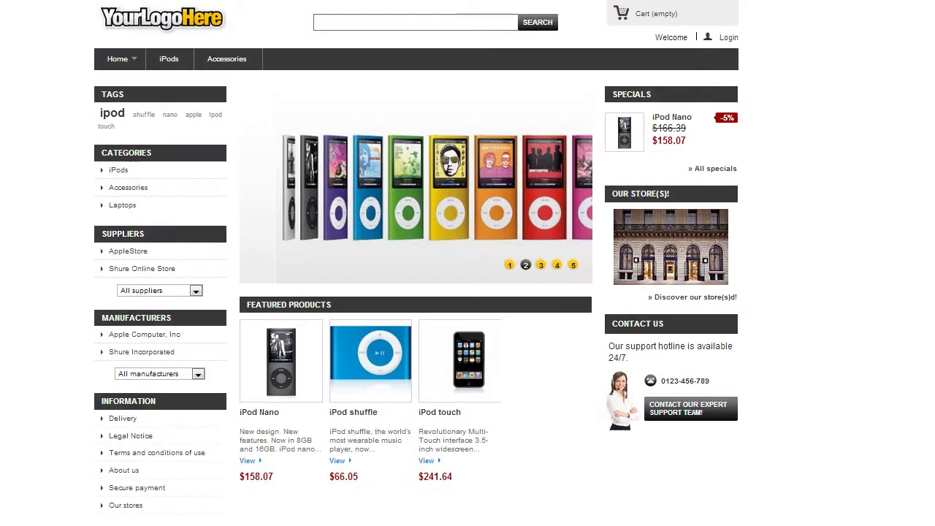
pyautogui.click(122, 205)
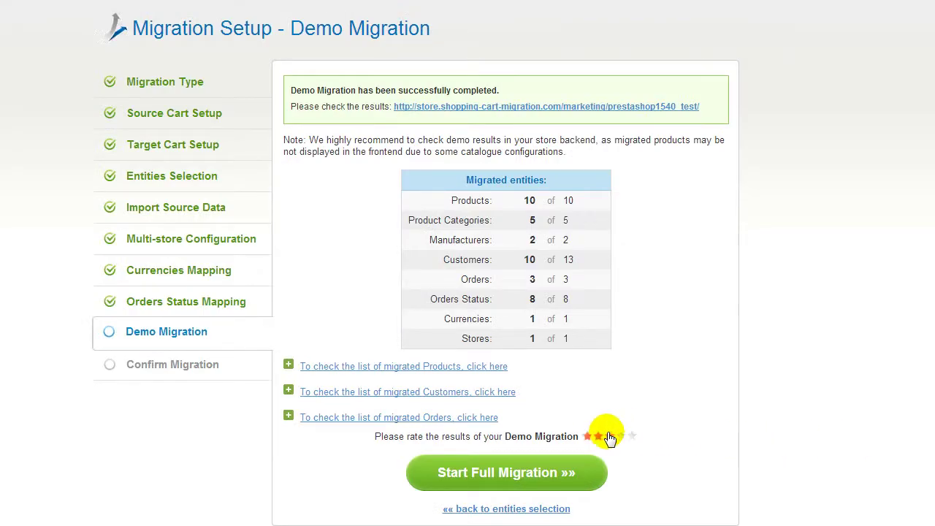
pyautogui.click(643, 435)
pyautogui.click(590, 474)
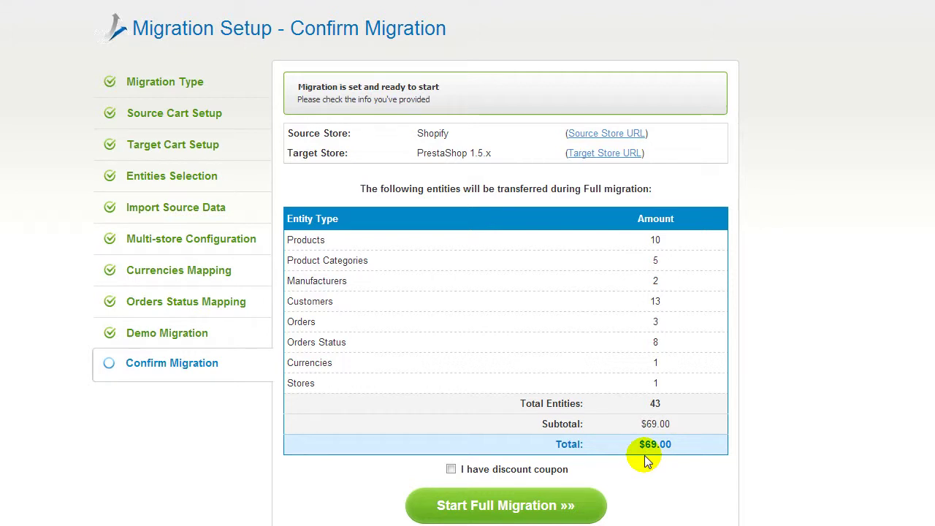
# Run the full migration without a discount coupon, then open the migrated PrestaShop store's home page
pyautogui.click(451, 469)
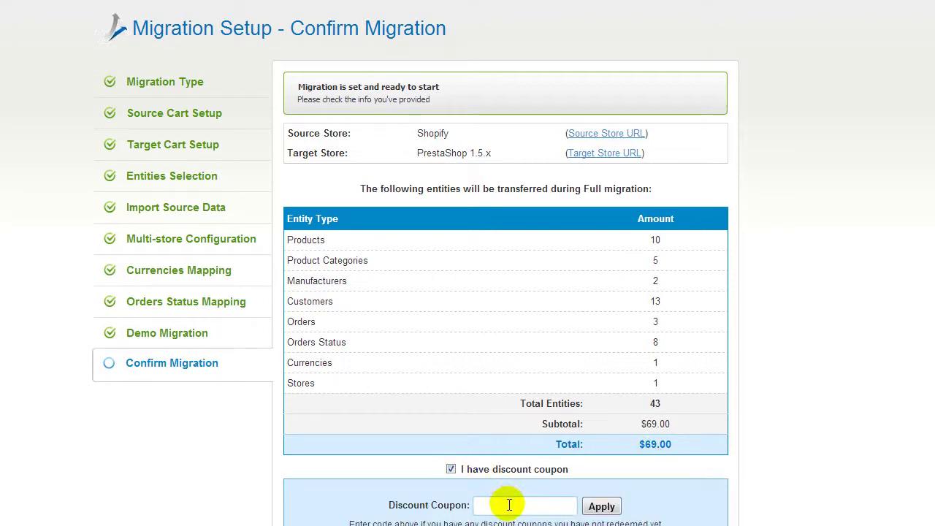
pyautogui.click(450, 469)
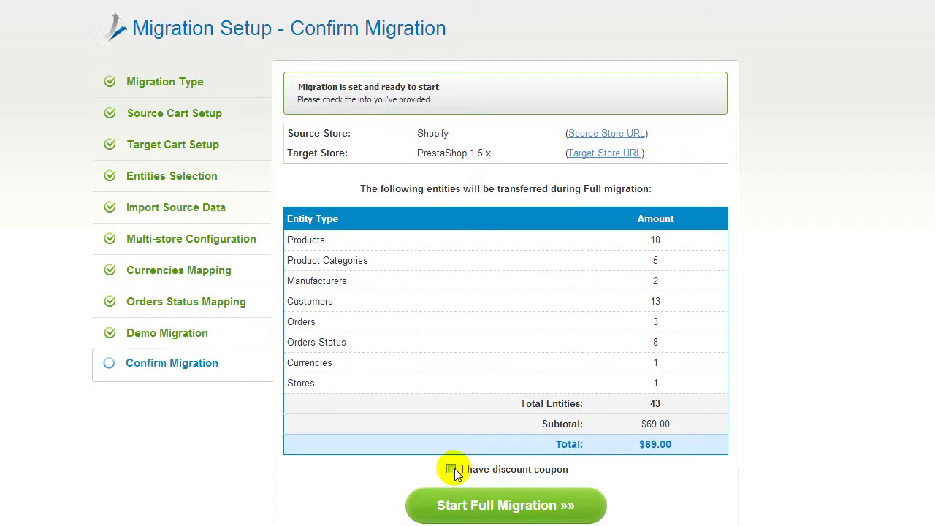
pyautogui.click(484, 504)
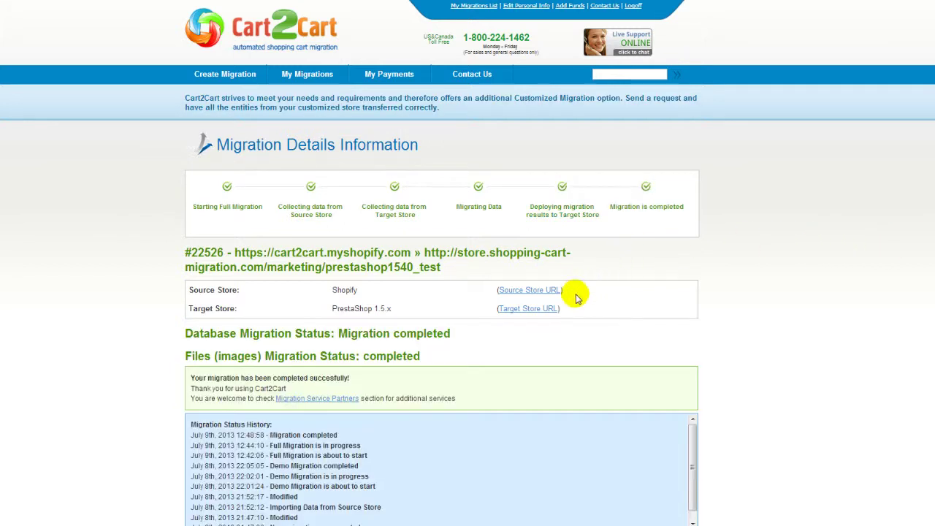
pyautogui.click(551, 309)
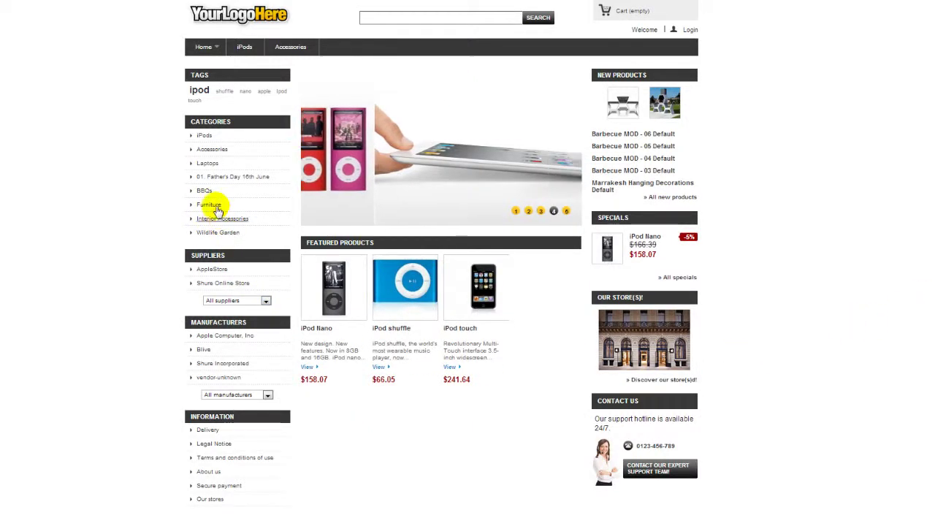